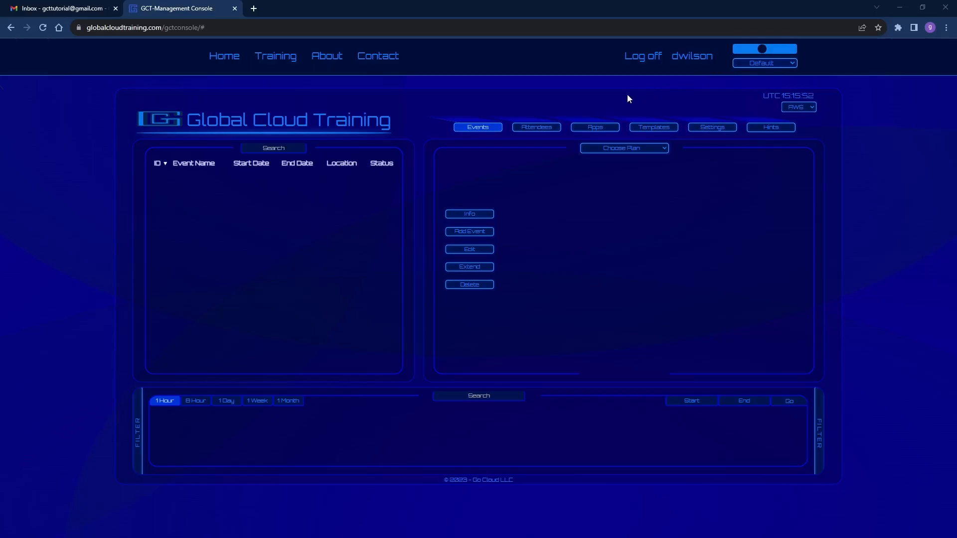
Step: Start adding a new event and choose the Weekly Subscription plan
left_click(471, 234)
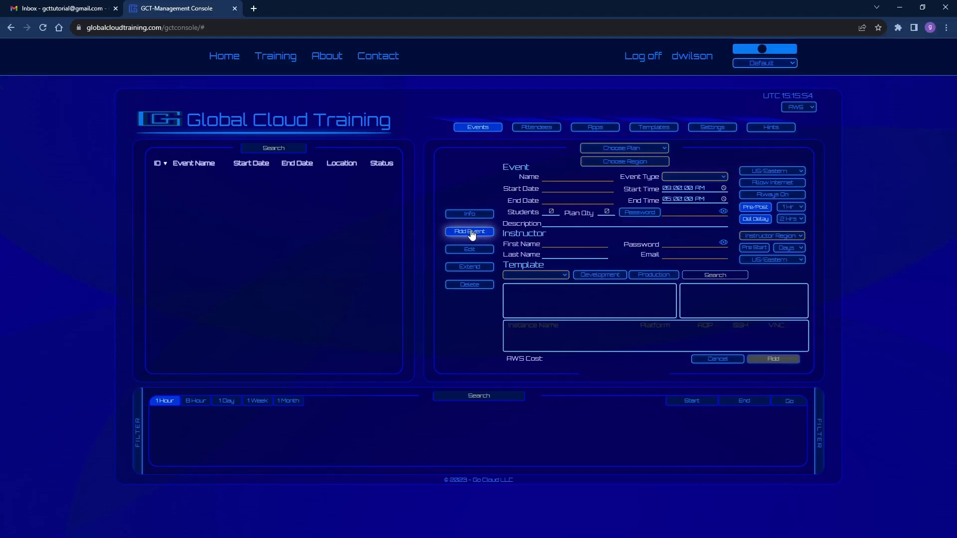
left_click(643, 149)
left_click(640, 174)
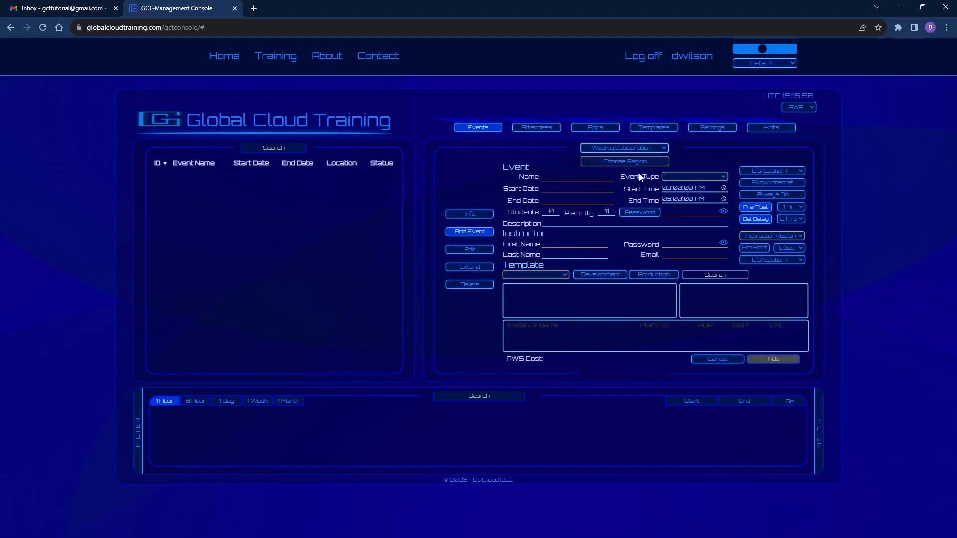
Step: Add the US East (N. Virginia) region with 1 student and make it the instructor's region
left_click(629, 163)
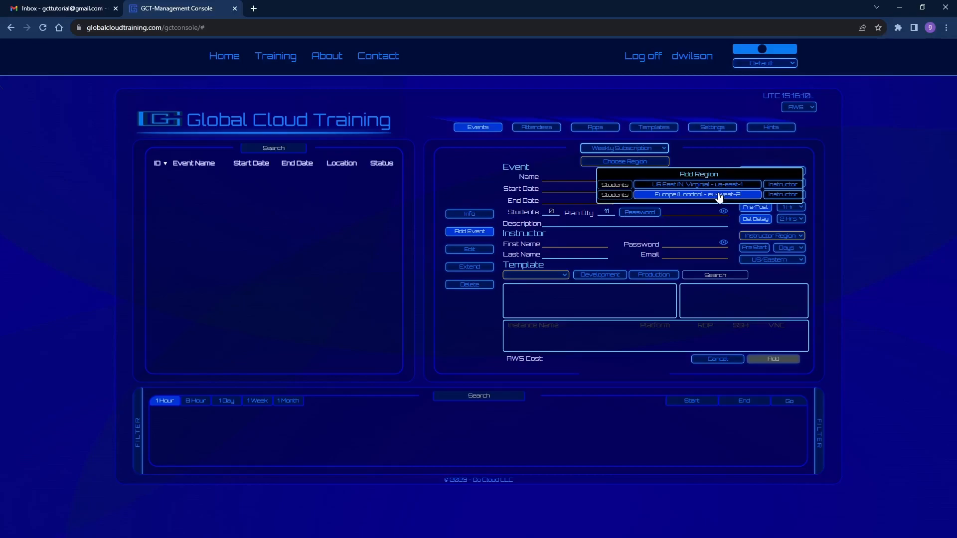
left_click(624, 182)
type("1")
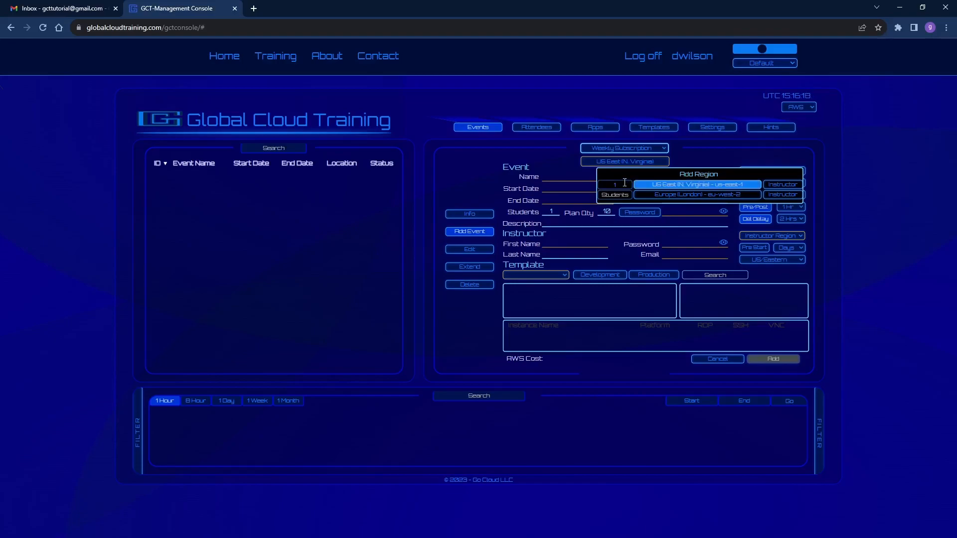
left_click(785, 184)
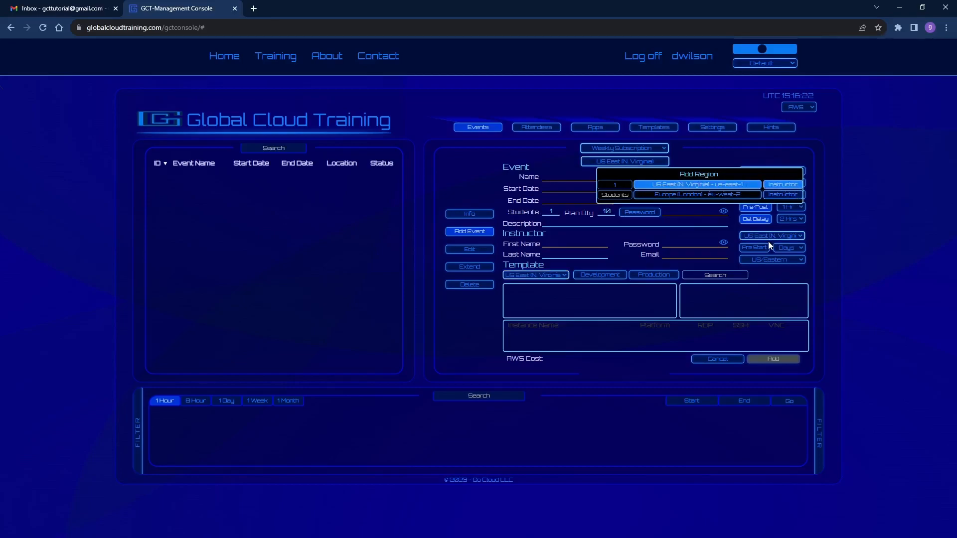
Step: Name the event "Development Event" and set its event type to Development
left_click(551, 175)
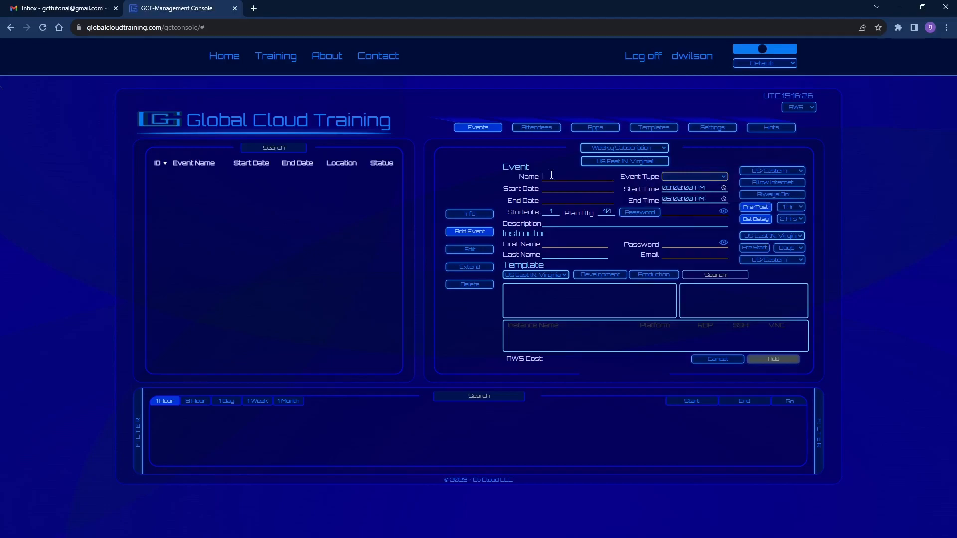
type("Development Event")
left_click(722, 177)
left_click(707, 194)
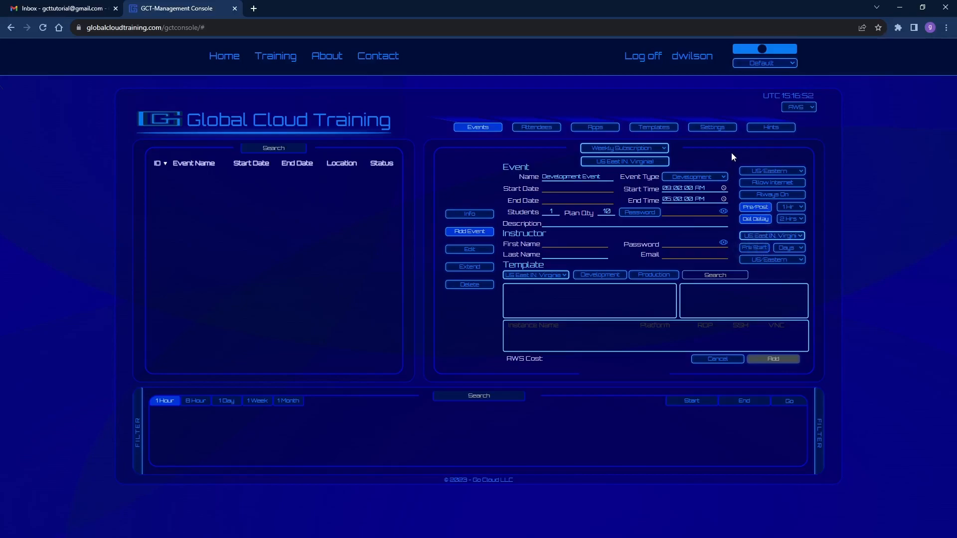
Step: Turn on hints and enable Allow Internet for the event, dismissing its hint
left_click(770, 130)
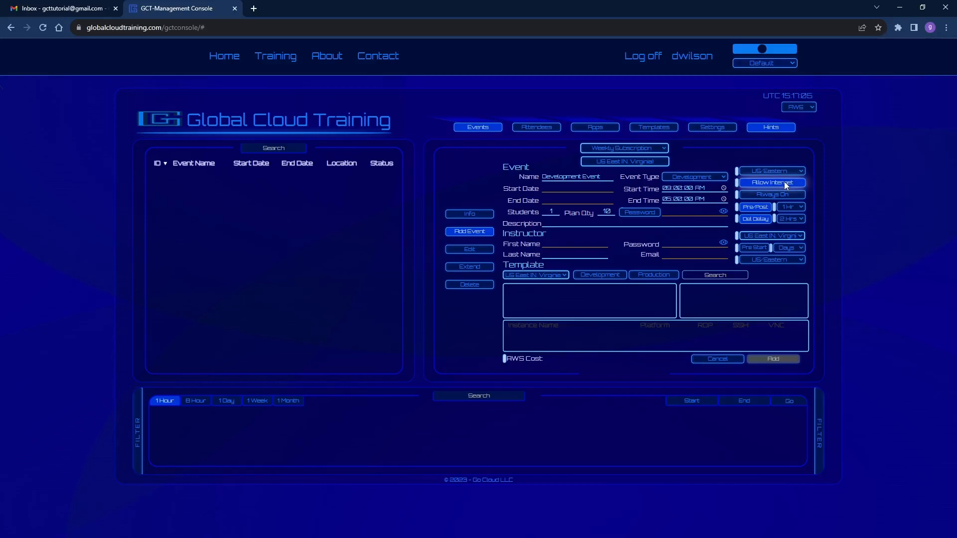
left_click(739, 184)
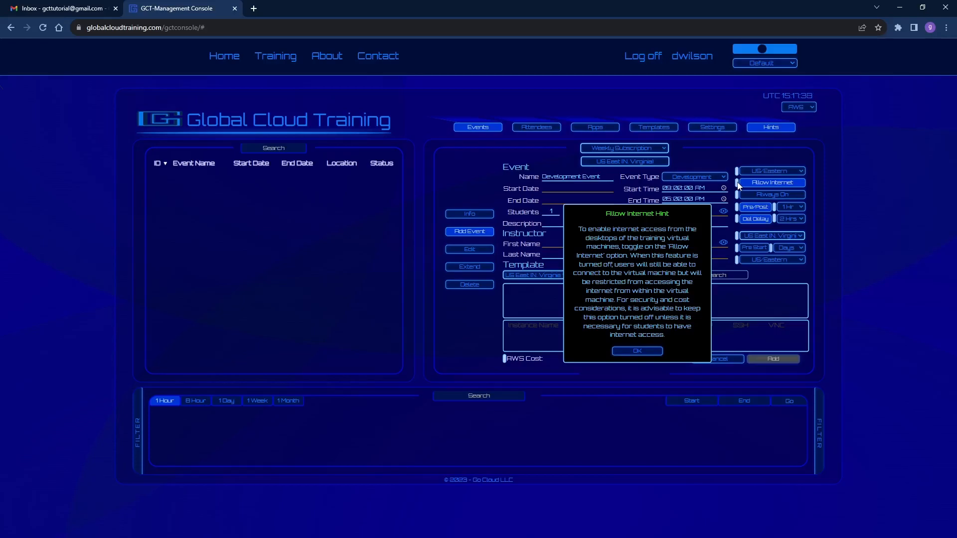
left_click(644, 351)
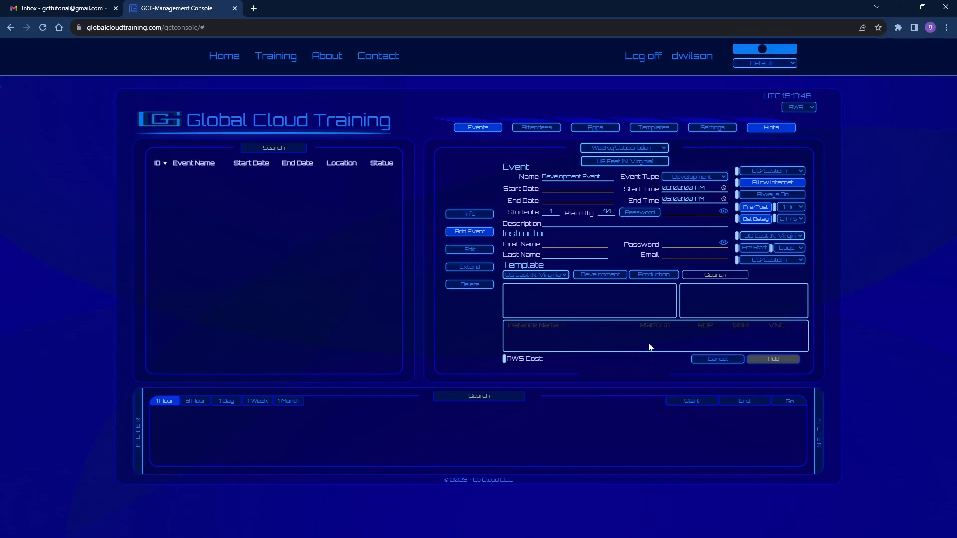
Step: Set the event's start date to Sep-22-23 and end date to Sep-24-23
left_click(562, 189)
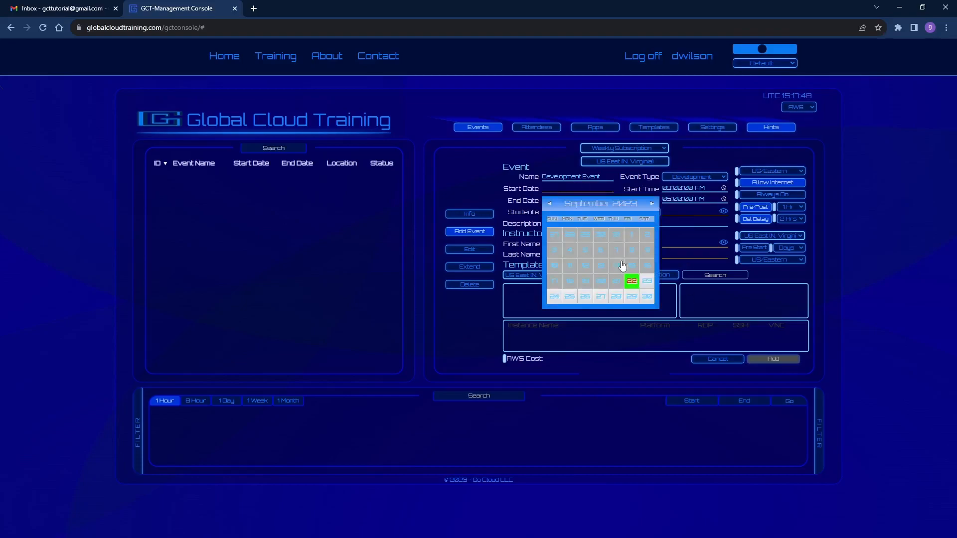
left_click(632, 282)
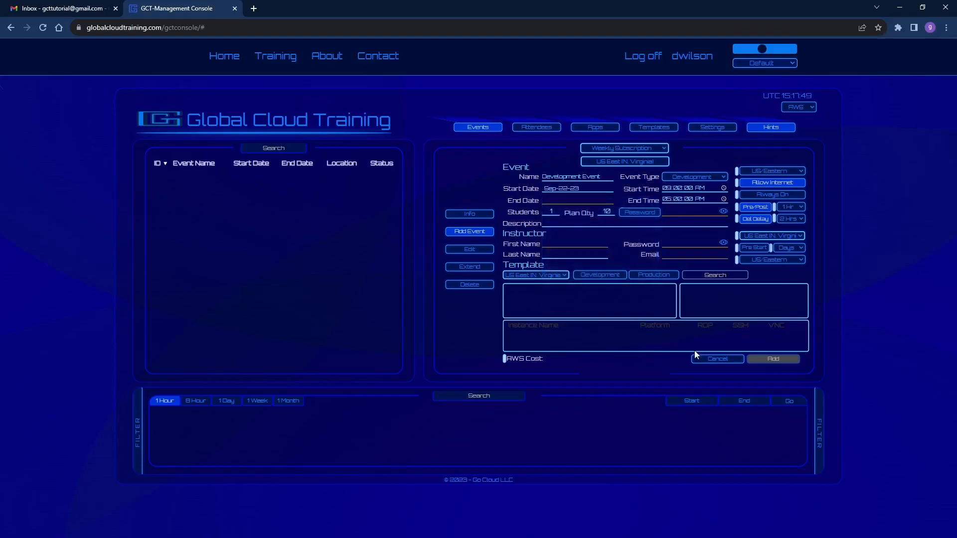
left_click(563, 200)
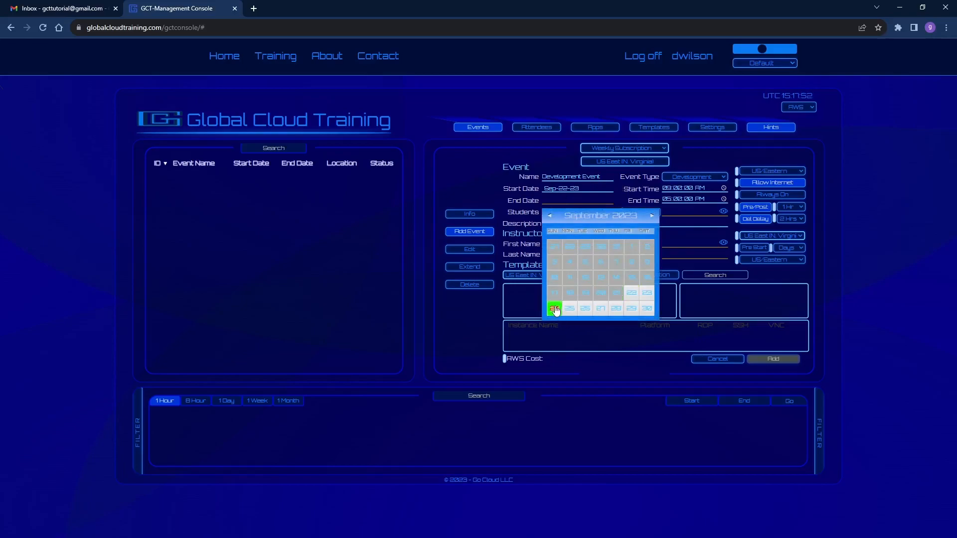
left_click(553, 308)
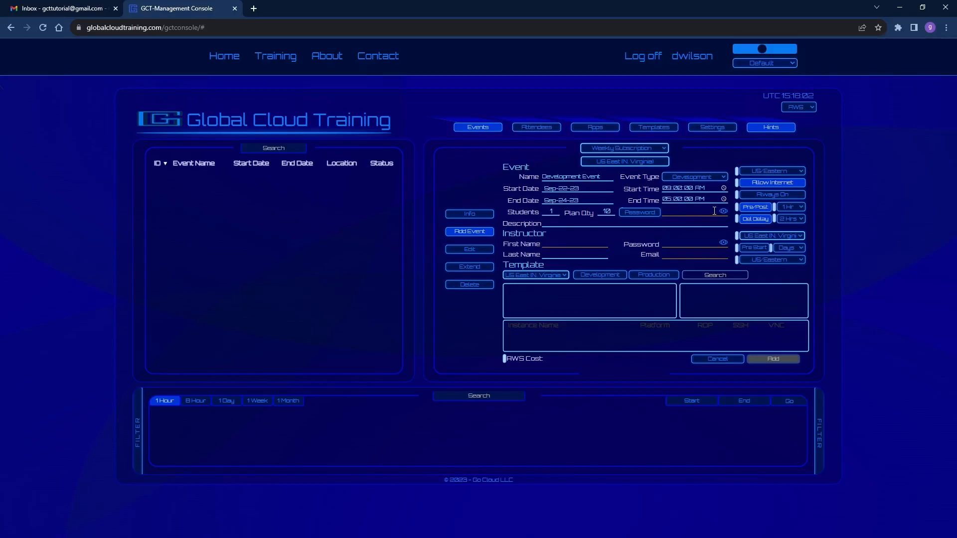
Step: Randomize the student password and enter the instructor's first and last name
left_click(639, 214)
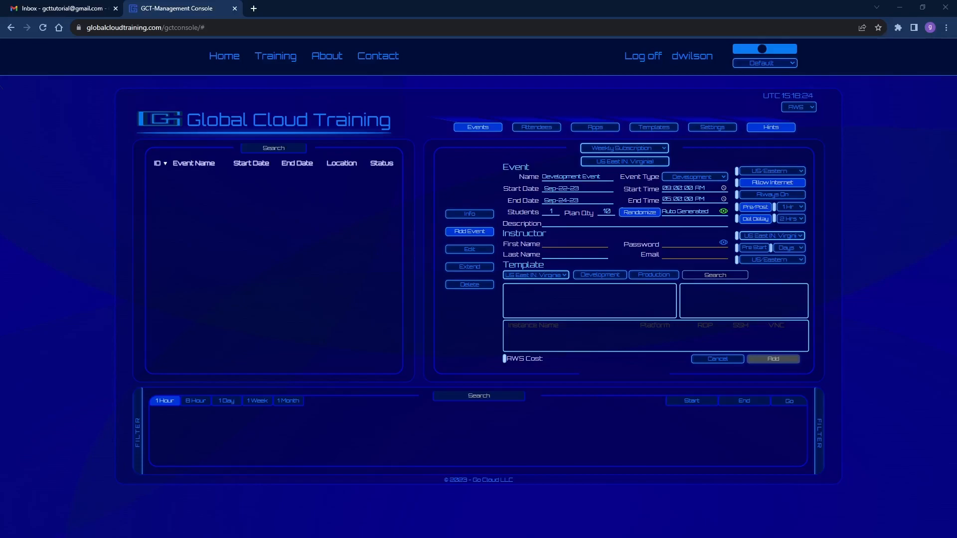
type("Sarah")
left_click(562, 253)
type("Instructor")
Step: Paste the instructor's password and e-mail address into their fields
left_click(683, 245)
left_click(687, 242)
key("ctrl+v")
left_click(688, 252)
key("ctrl+v")
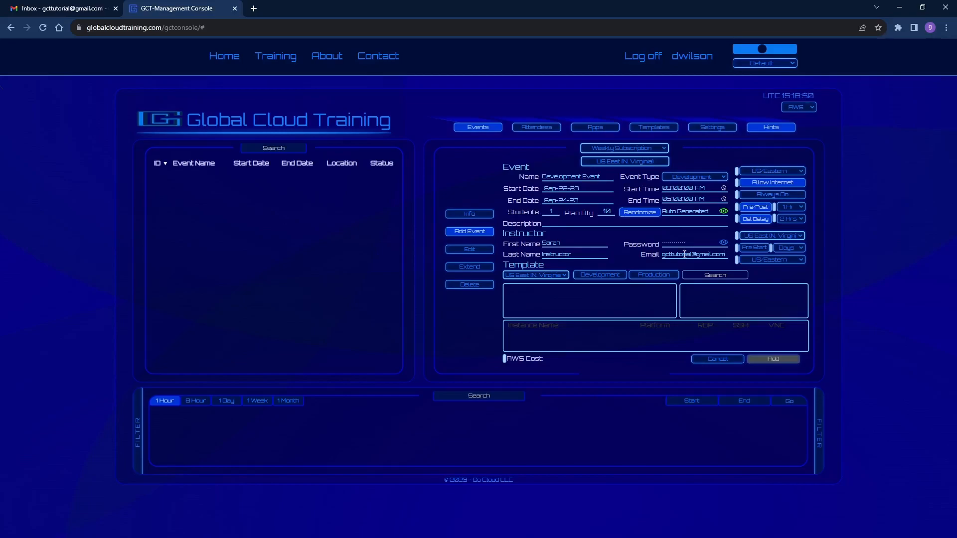
Step: Select Demo Template from the US East (N. Virginia) development templates and add the event
left_click(560, 274)
left_click(599, 276)
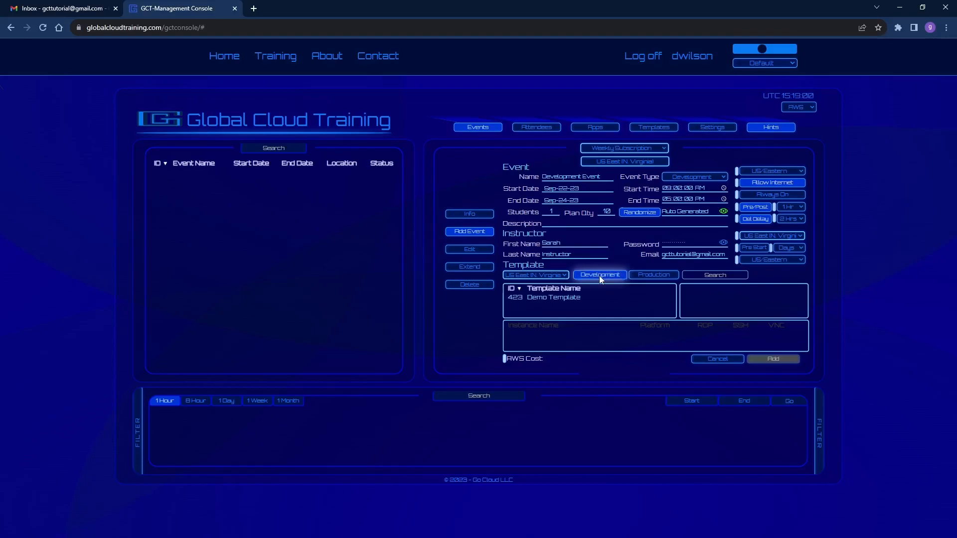
left_click(550, 298)
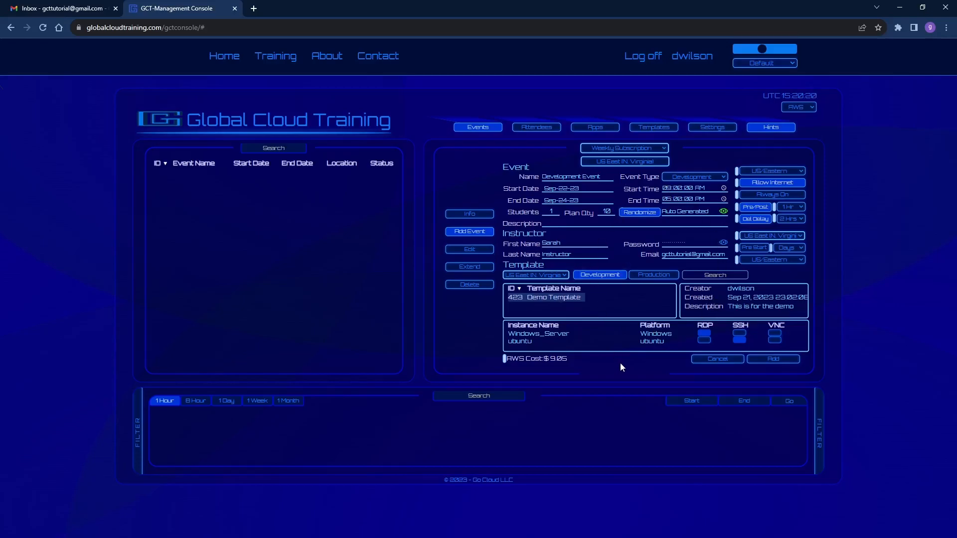
left_click(783, 361)
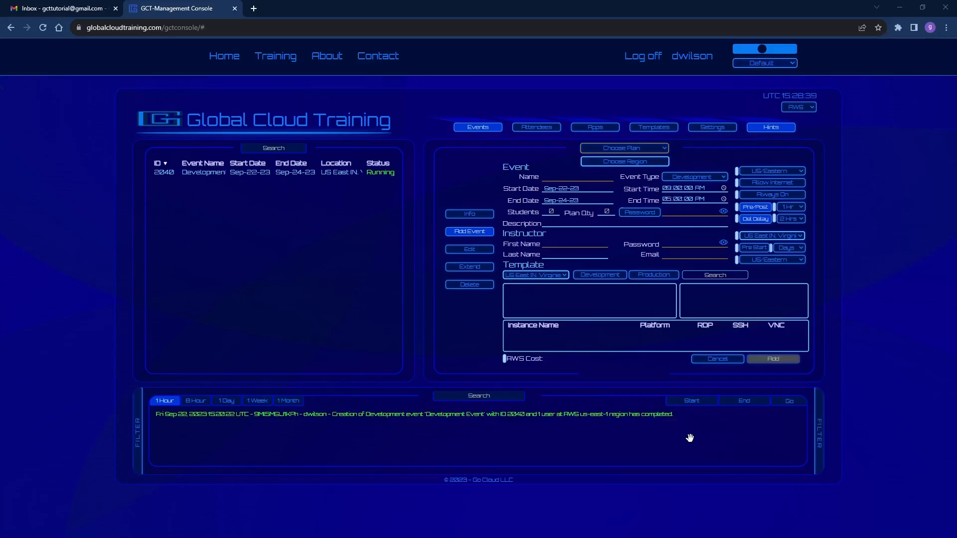
Step: Open the new event's information details and its email-info dialog without sending it
left_click(324, 174)
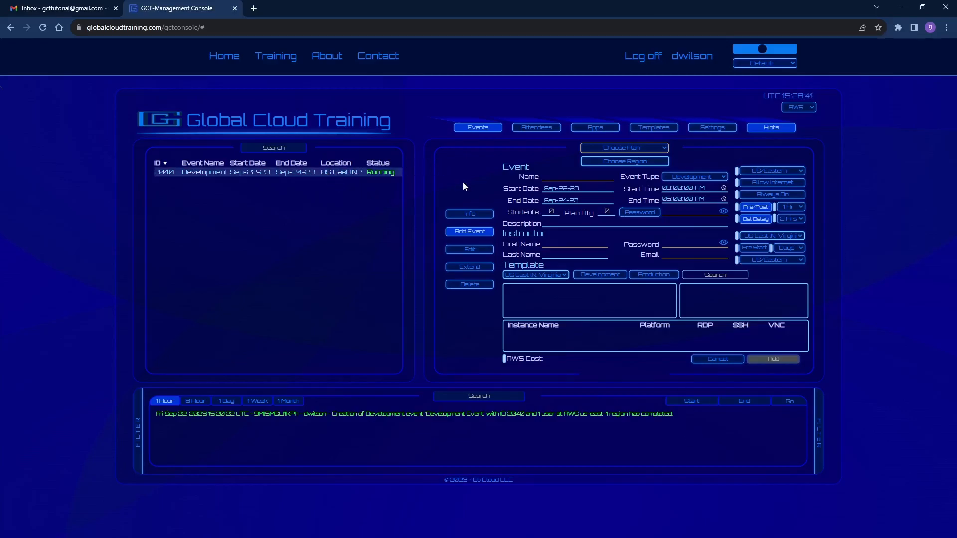
left_click(469, 214)
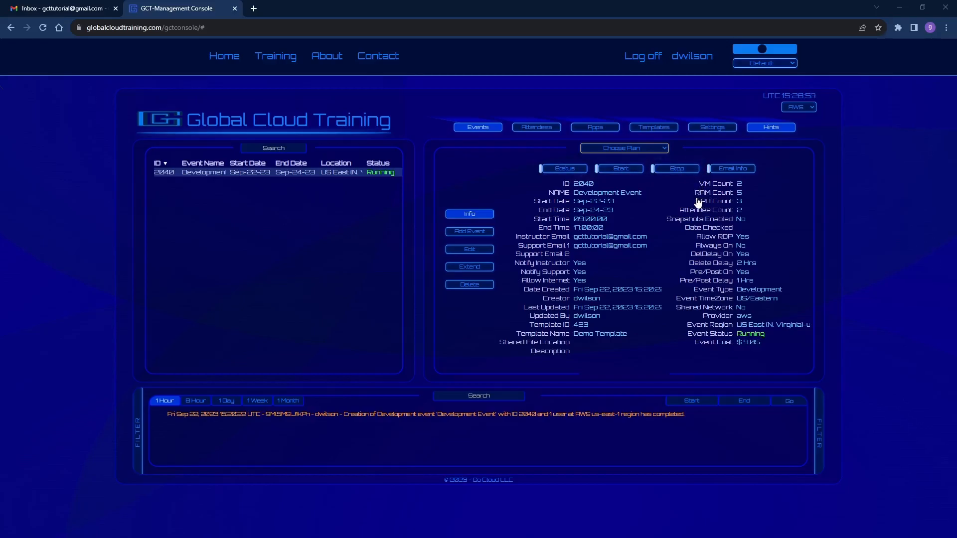
left_click(739, 172)
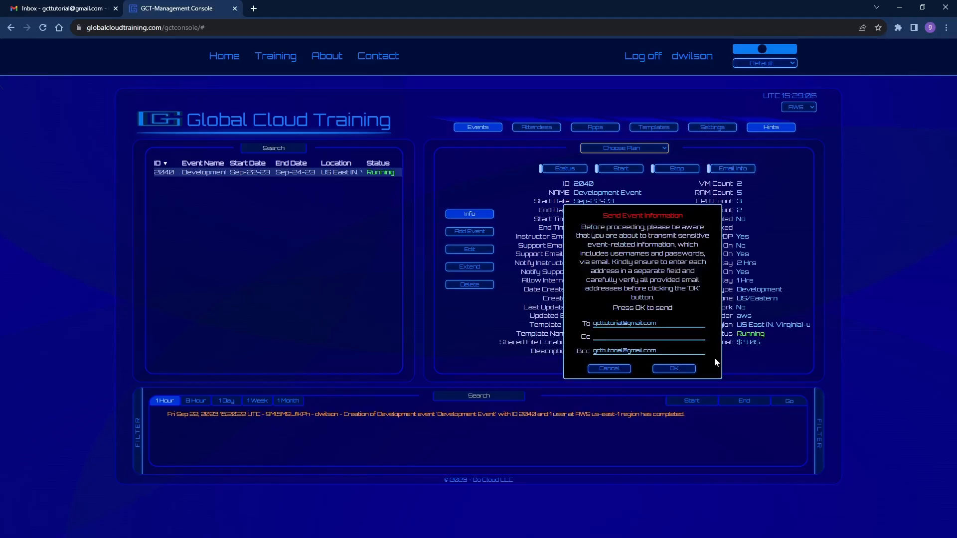
left_click(603, 369)
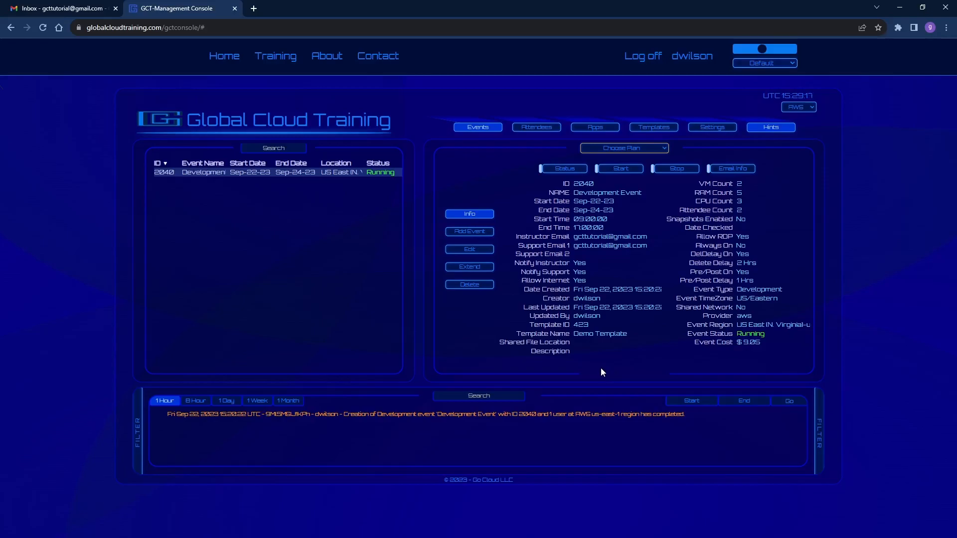
Step: Log off from the management console
left_click(640, 57)
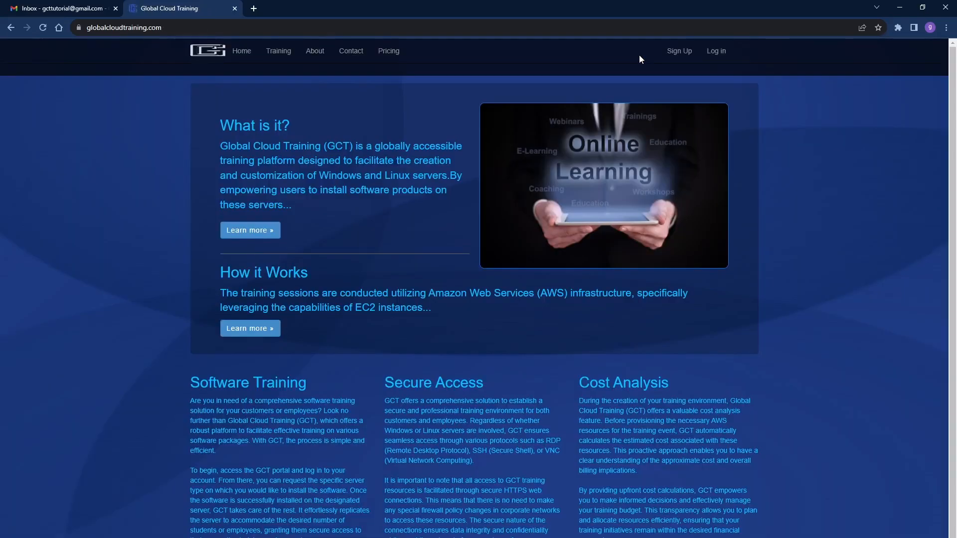